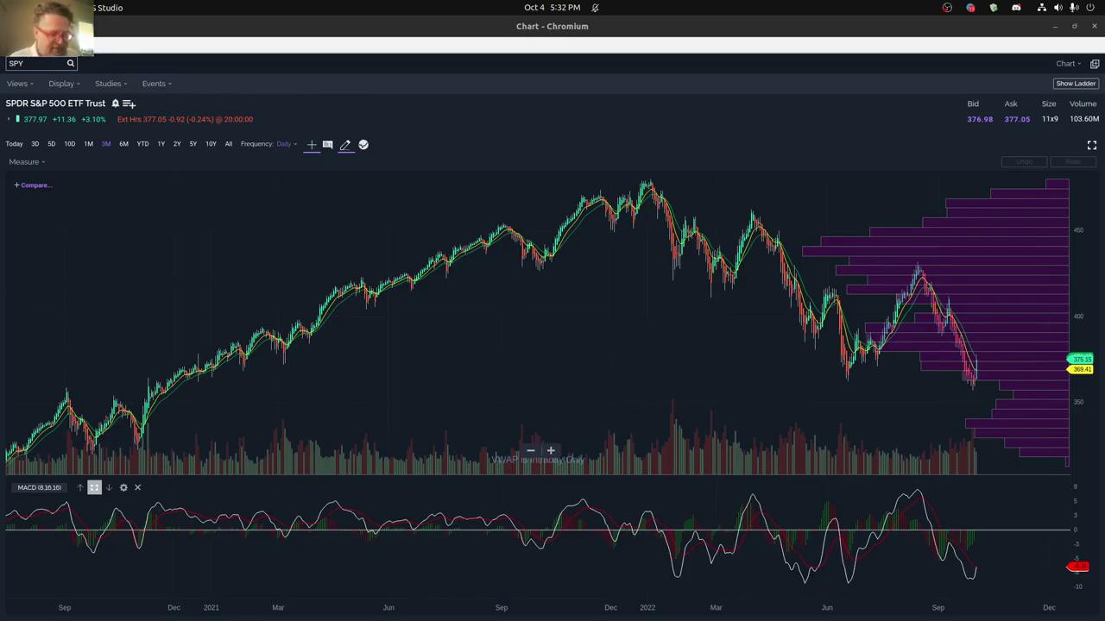
- Set the SPY chart to the 1M range and inspect the recent Elder Force Index peak
click(88, 143)
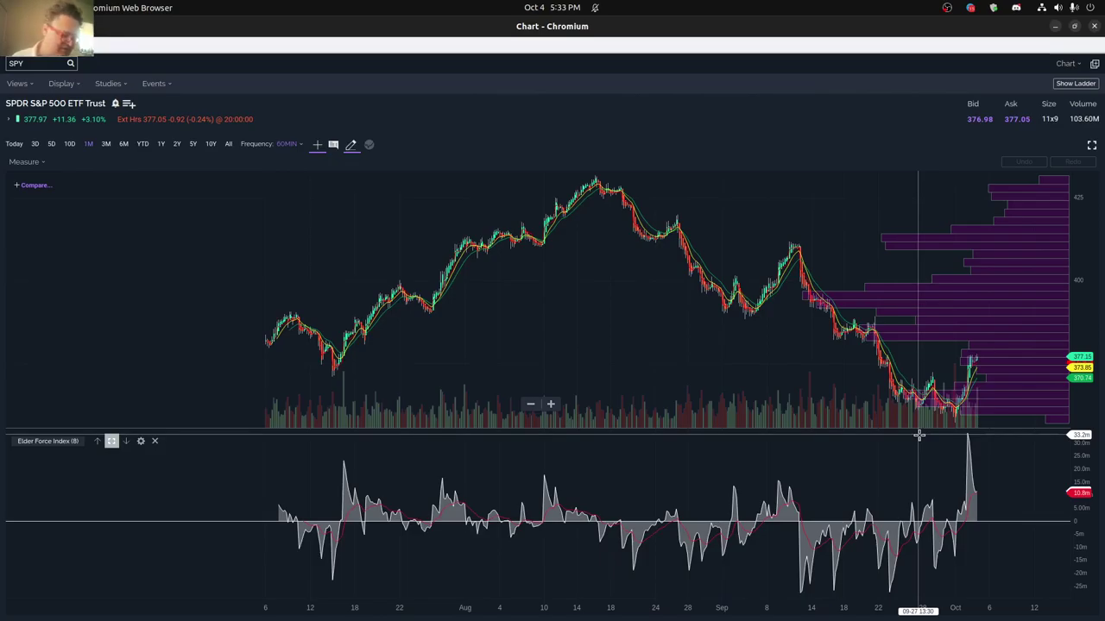
drag(919, 436, 919, 349)
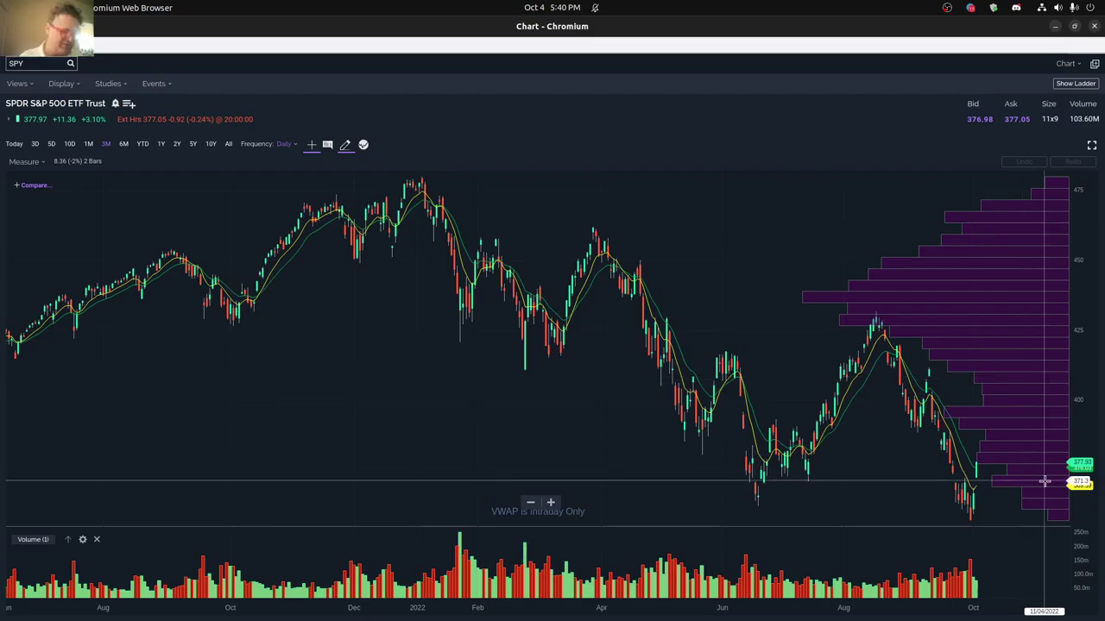
- Measure SPY's price moves from the recent low to the largest volume-profile level, the early-2022 peak and the March 2020 low
drag(1045, 480, 841, 297)
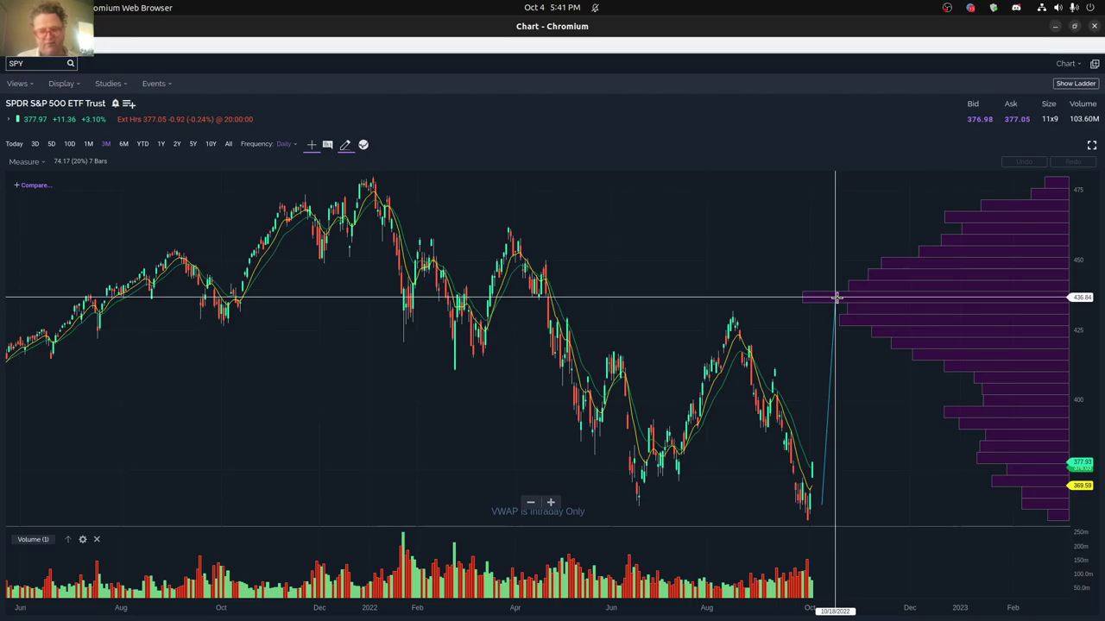
drag(836, 297, 387, 183)
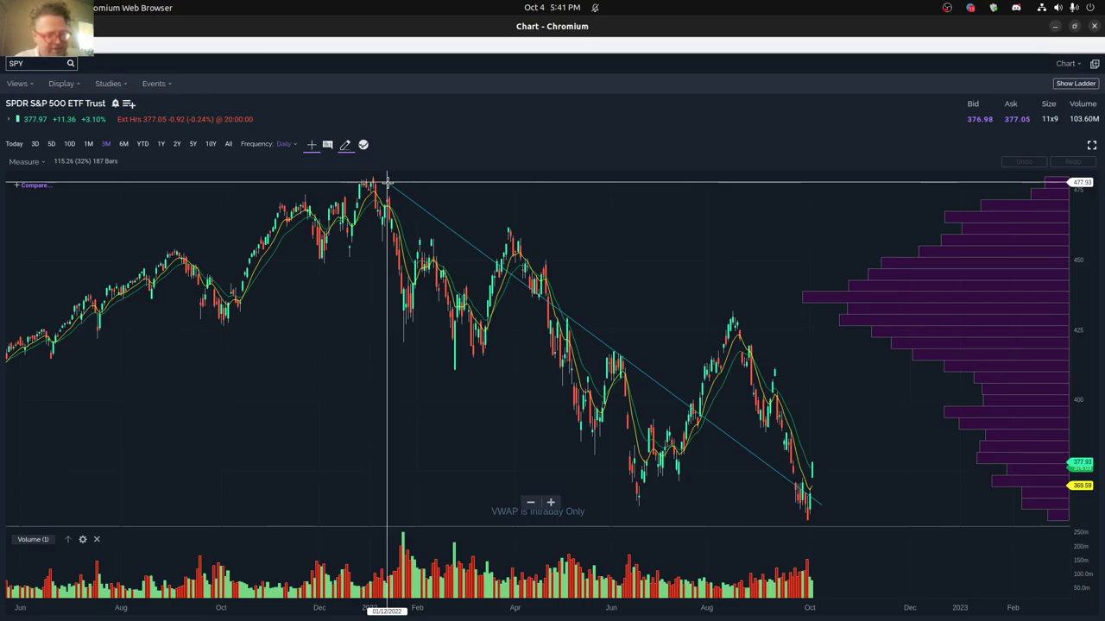
drag(387, 182, 68, 505)
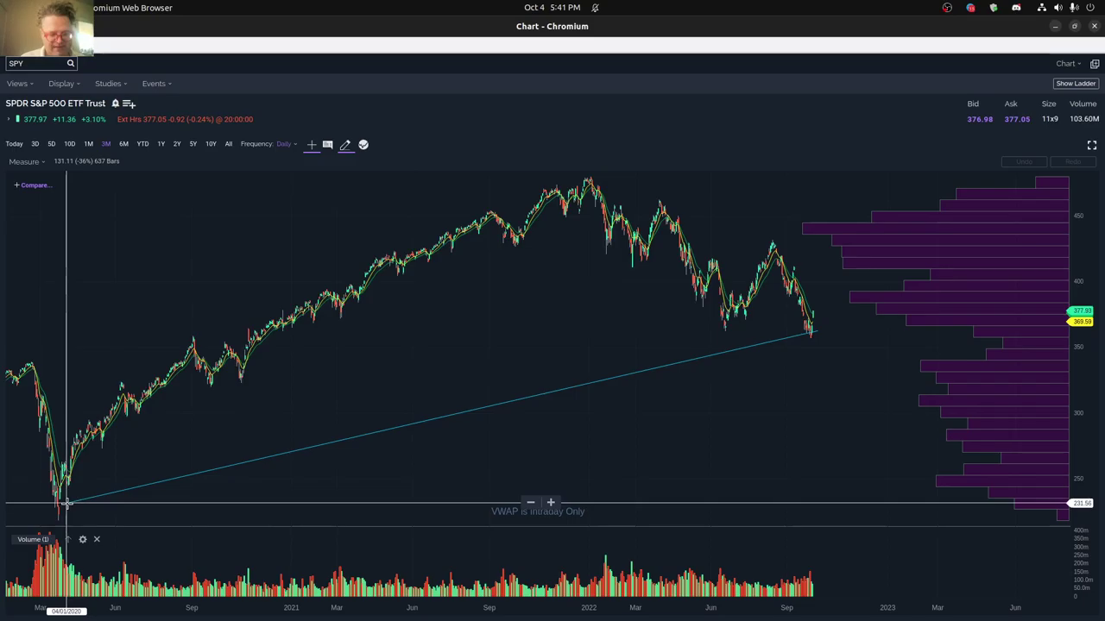
drag(67, 502, 55, 371)
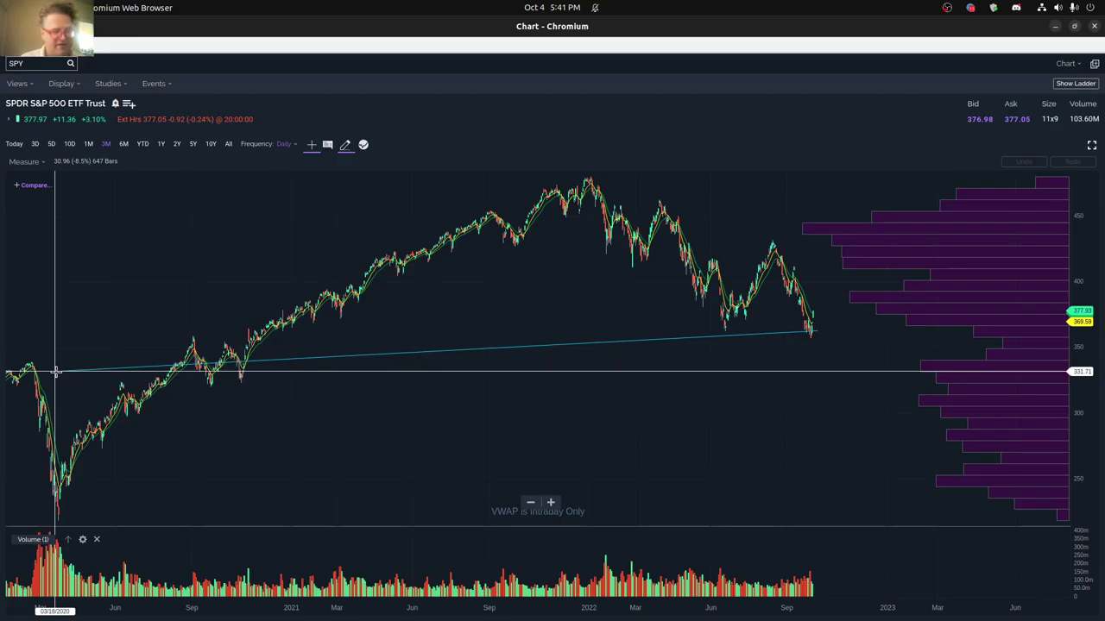
drag(54, 372, 587, 183)
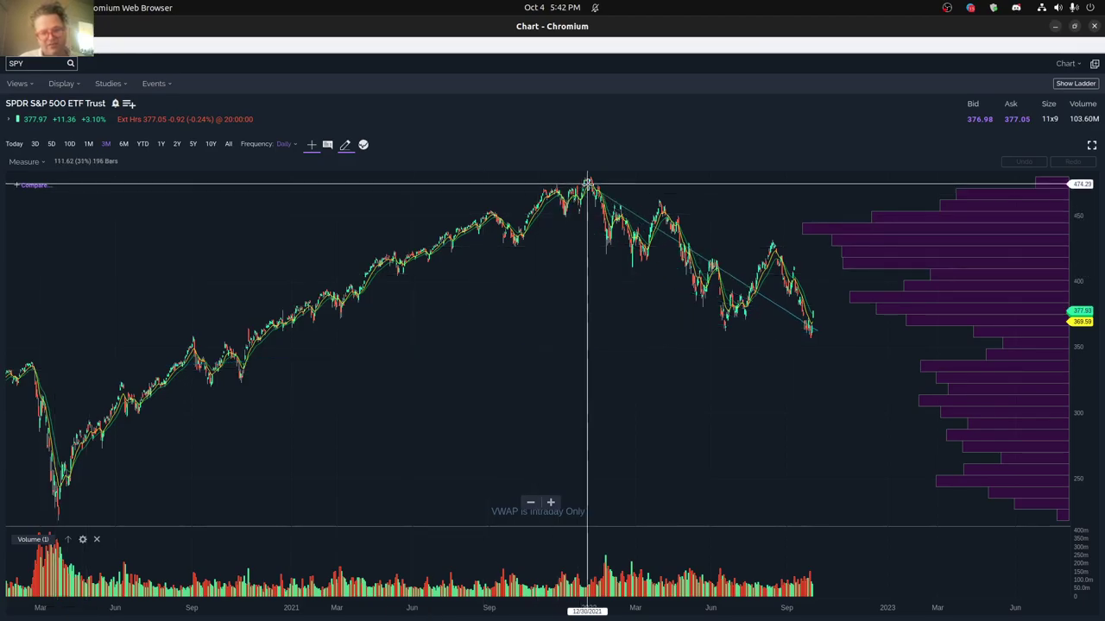
key(Delete)
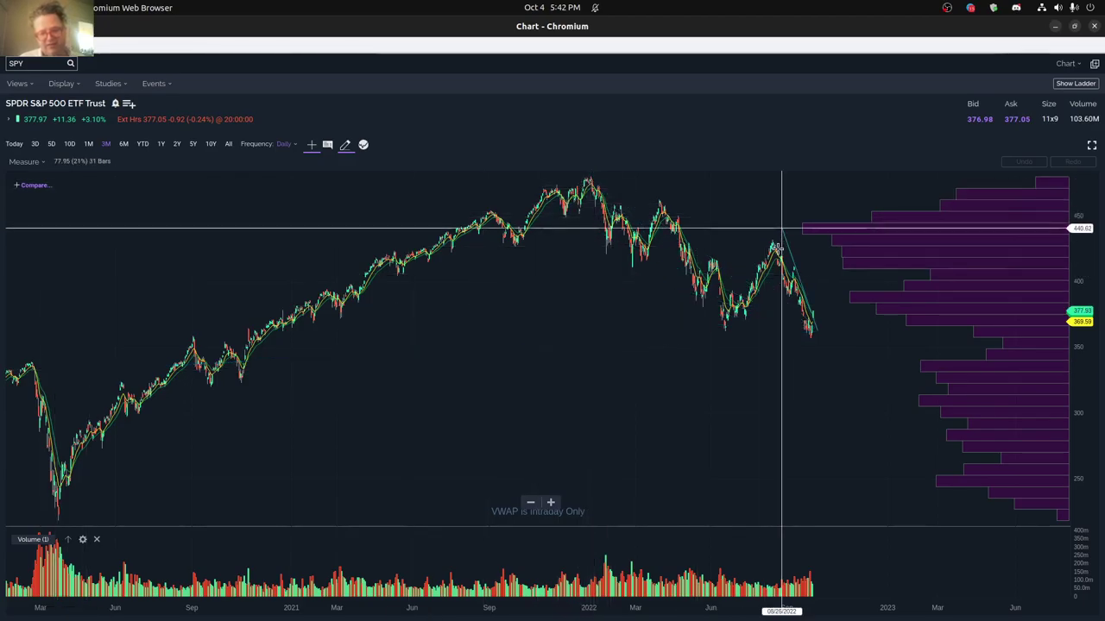
drag(810, 331, 474, 369)
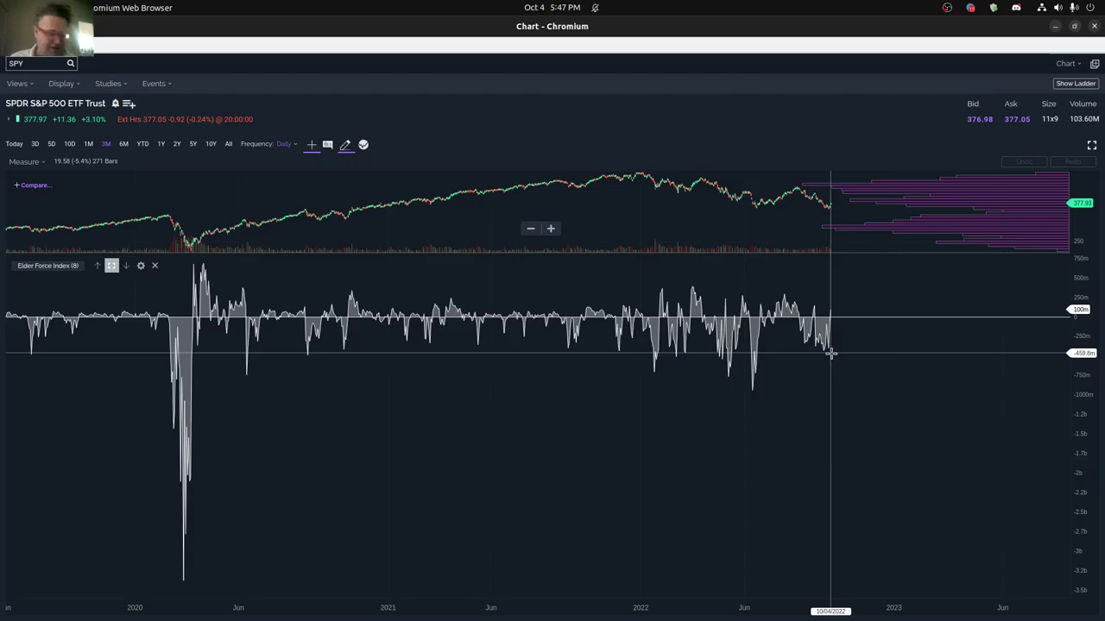
- Examine the daily Elder Force Index, comparing its 2022 swings with the 2020 crash
scroll(752, 445, up, 3)
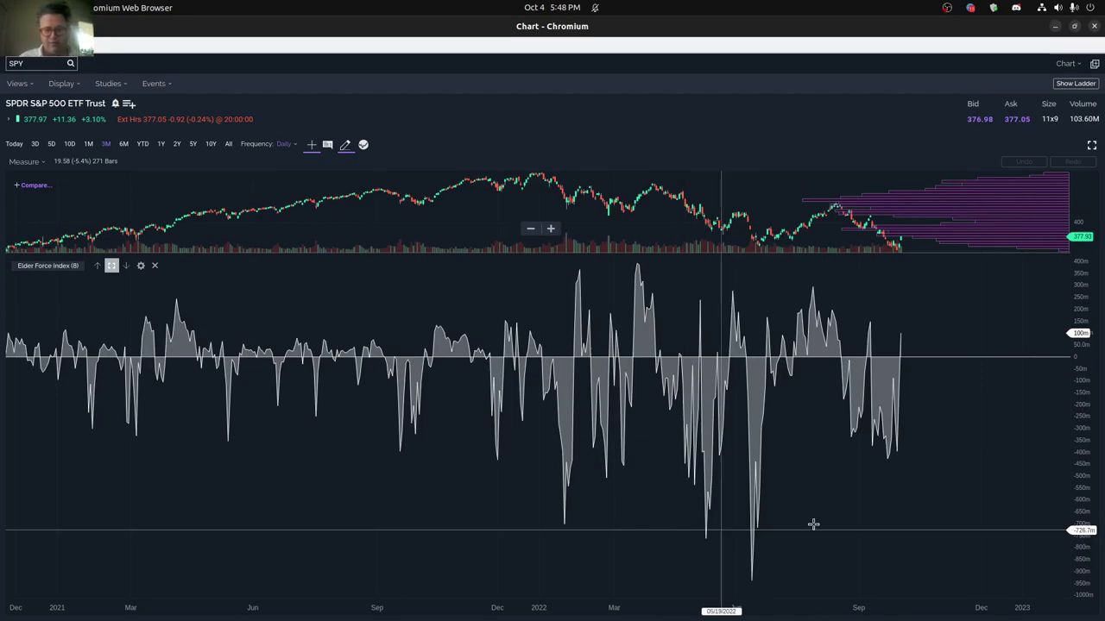
scroll(813, 524, up, 2)
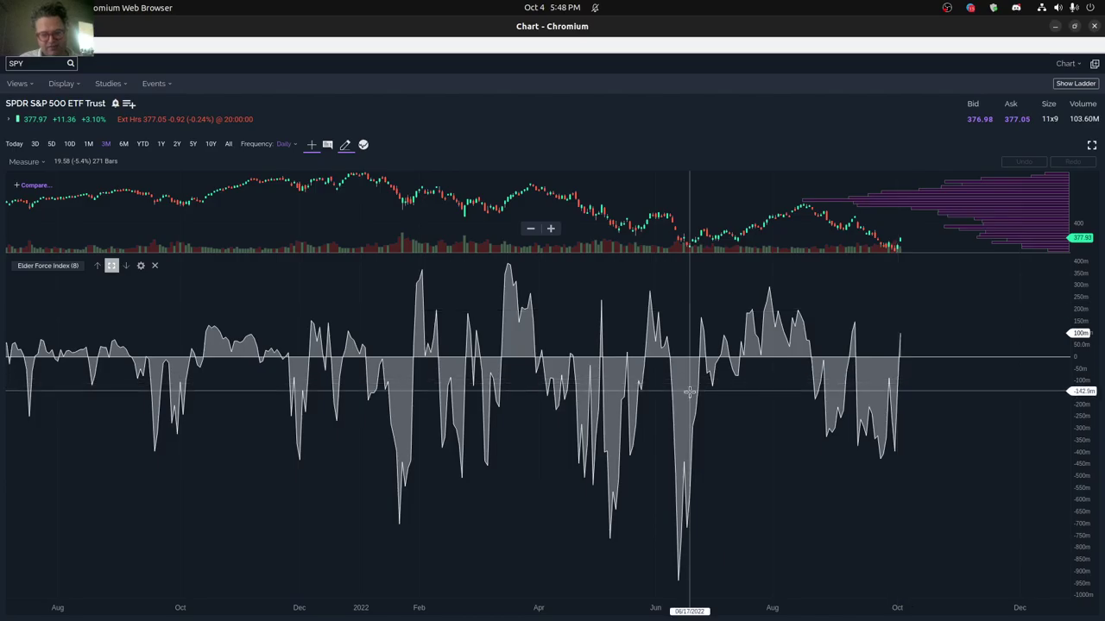
scroll(689, 393, down, 5)
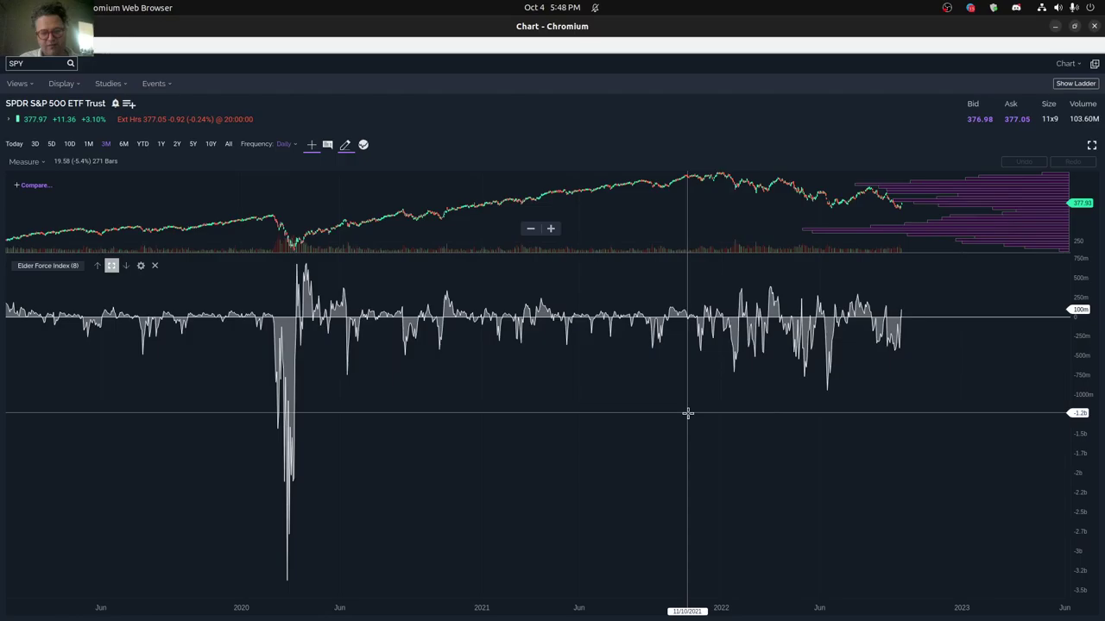
scroll(687, 413, up, 3)
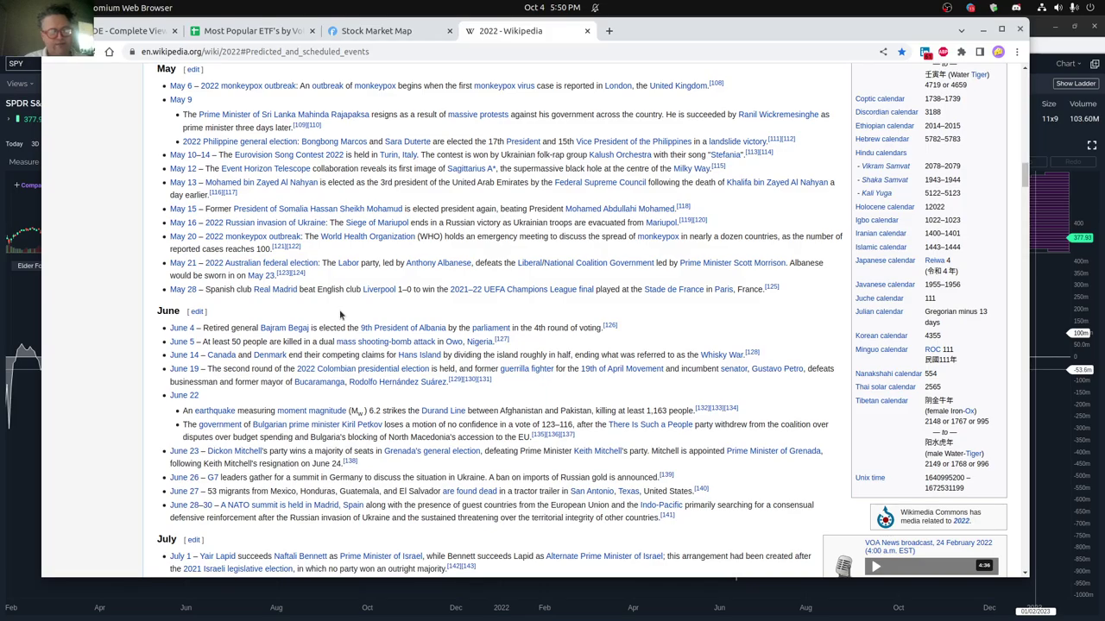
- Read the May to July 2022 events on Wikipedia, highlighting part of the Siege of Mariupol entry
drag(475, 222, 411, 223)
click(440, 222)
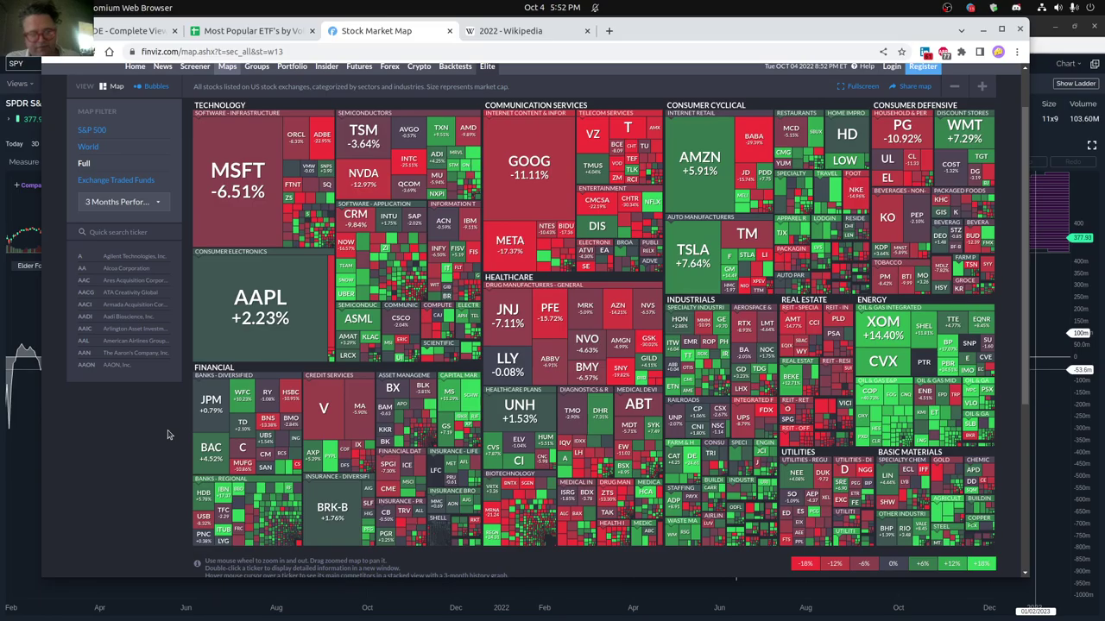
- Switch the Finviz stock market map to 1 Month Performance and compare it with 6 Months Performance
click(136, 202)
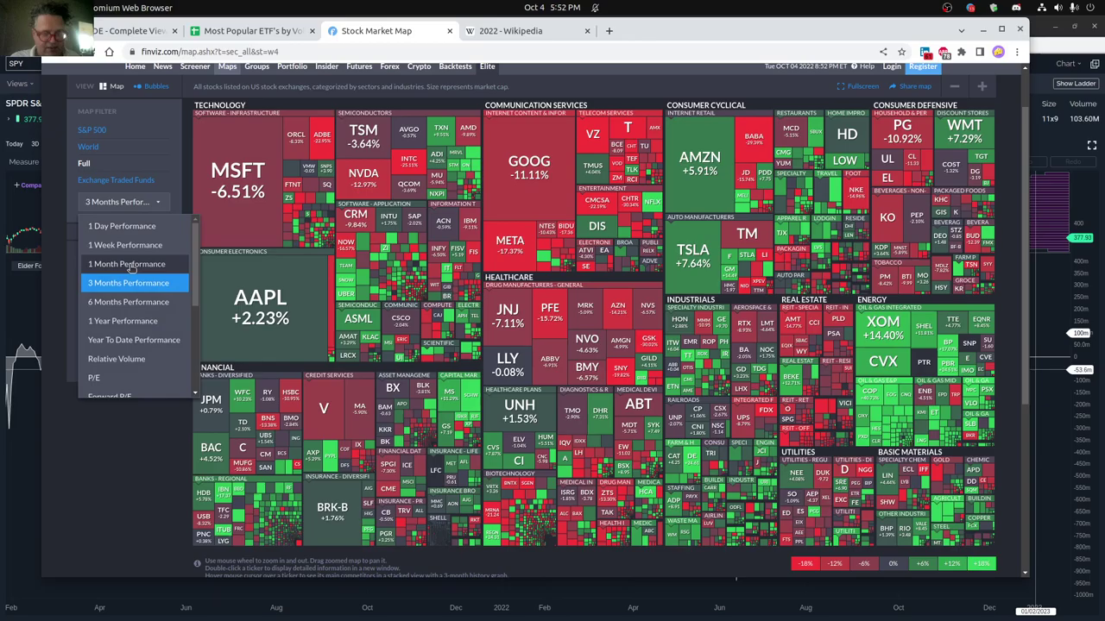
click(130, 266)
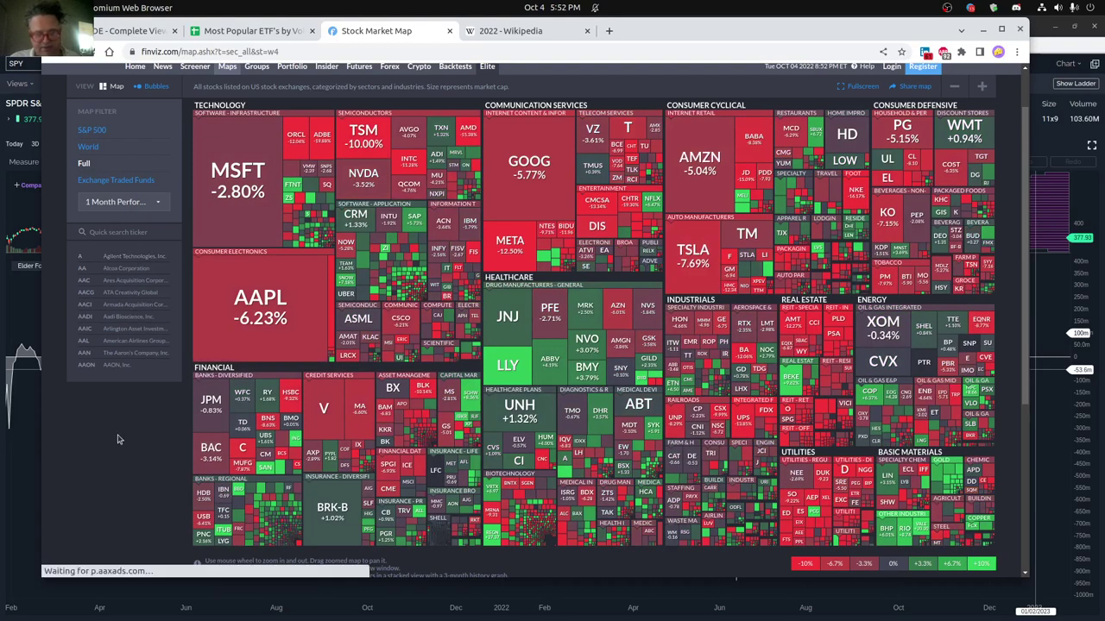
key(Down)
key(Down)
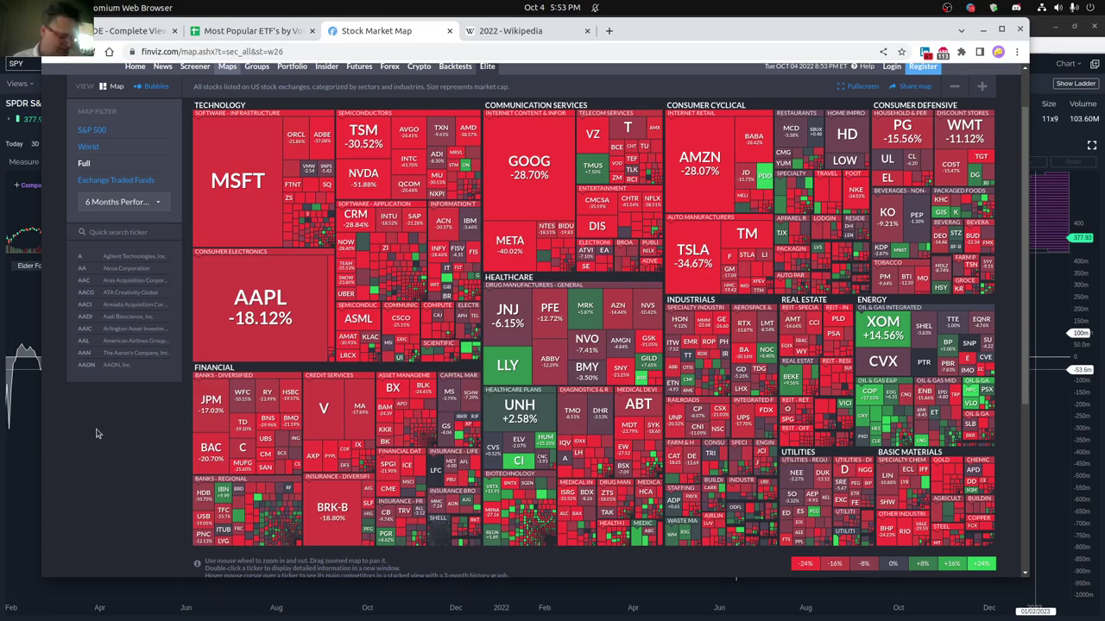
- Return to the SPY chart and measure from the latest daily bar to the early-2022 peak level
key(alt+Tab)
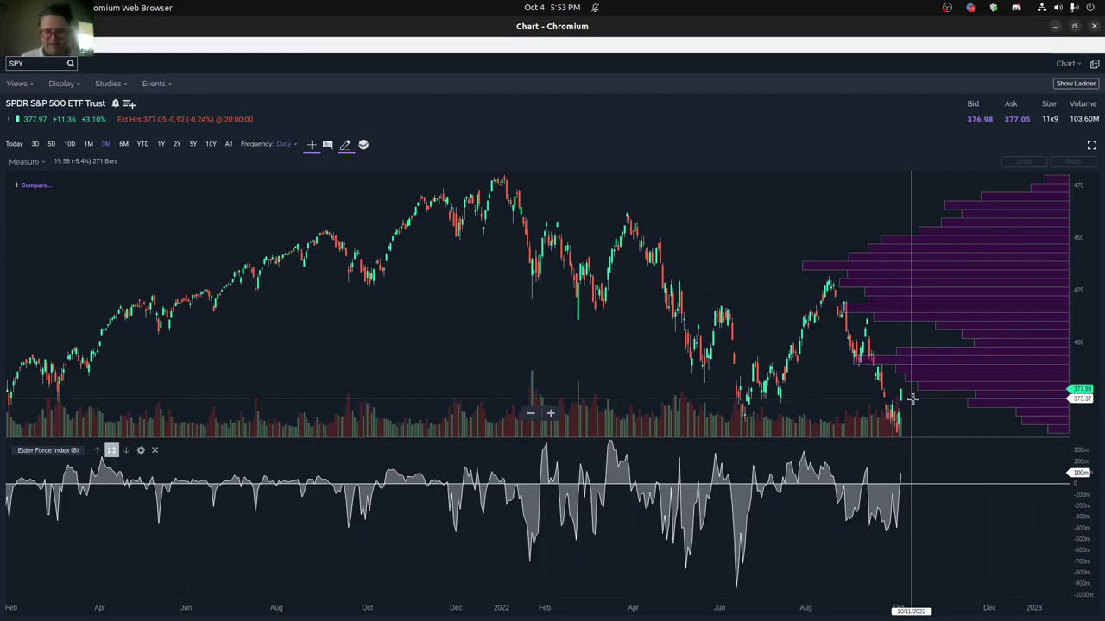
drag(912, 399, 536, 178)
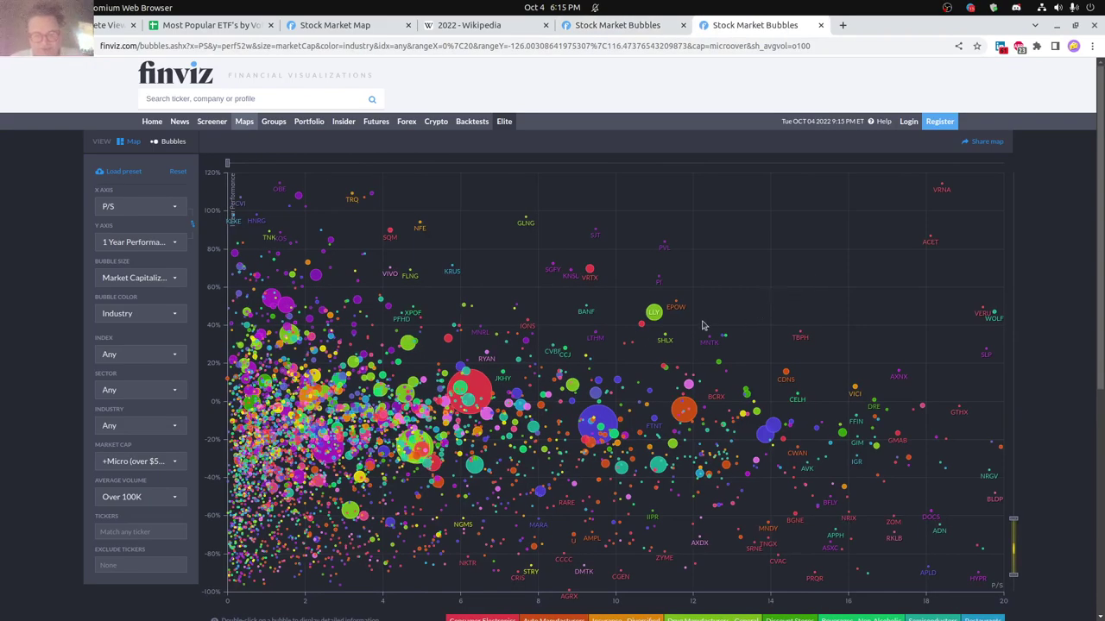
- Inspect NVIDIA, ASML and Taiwan Semiconductor on the Finviz P/S bubble chart, and stocks on the sector bubble chart
mouse_move(349, 514)
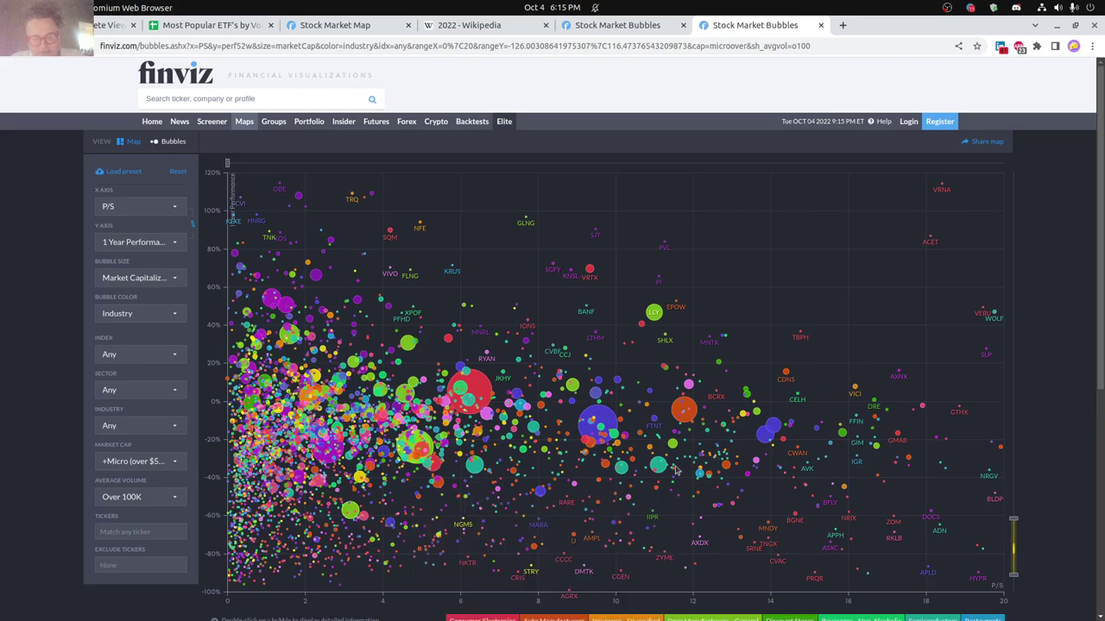
mouse_move(661, 471)
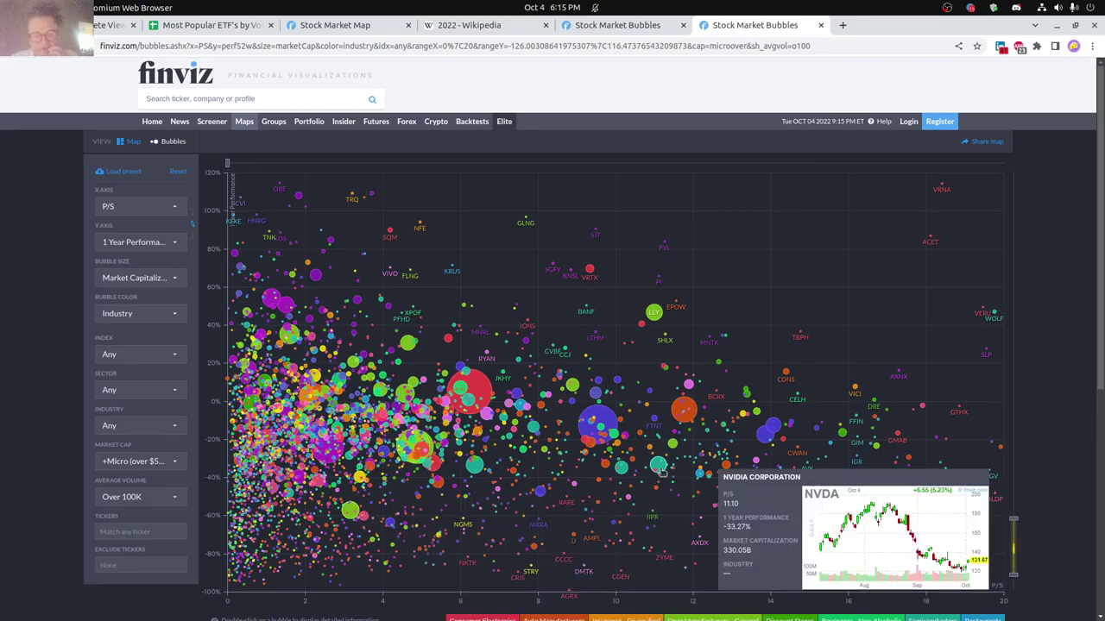
mouse_move(623, 474)
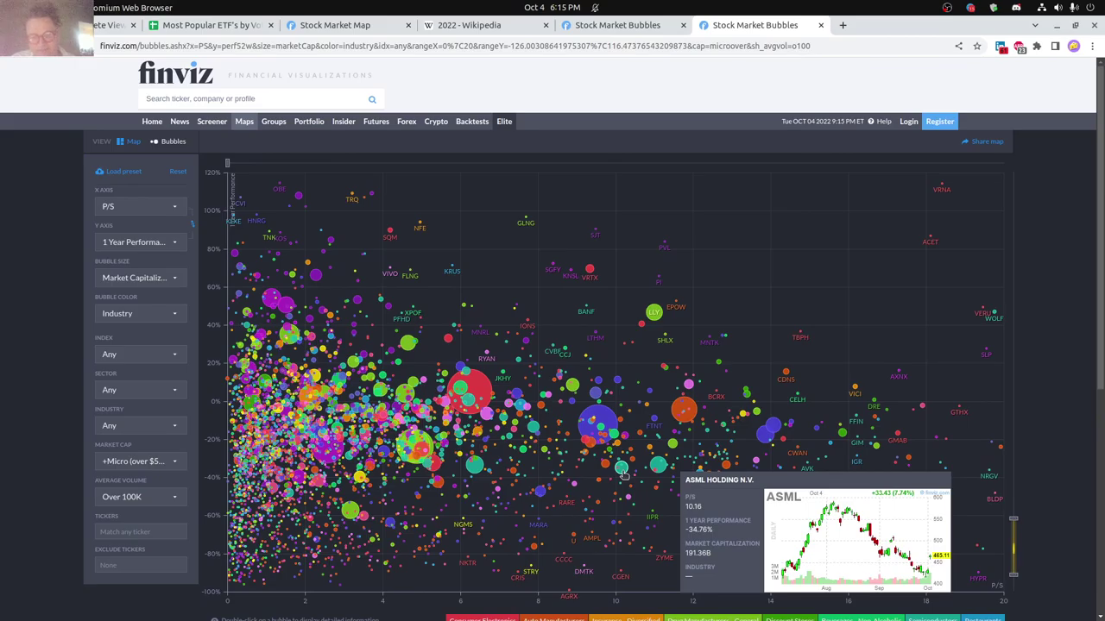
mouse_move(474, 468)
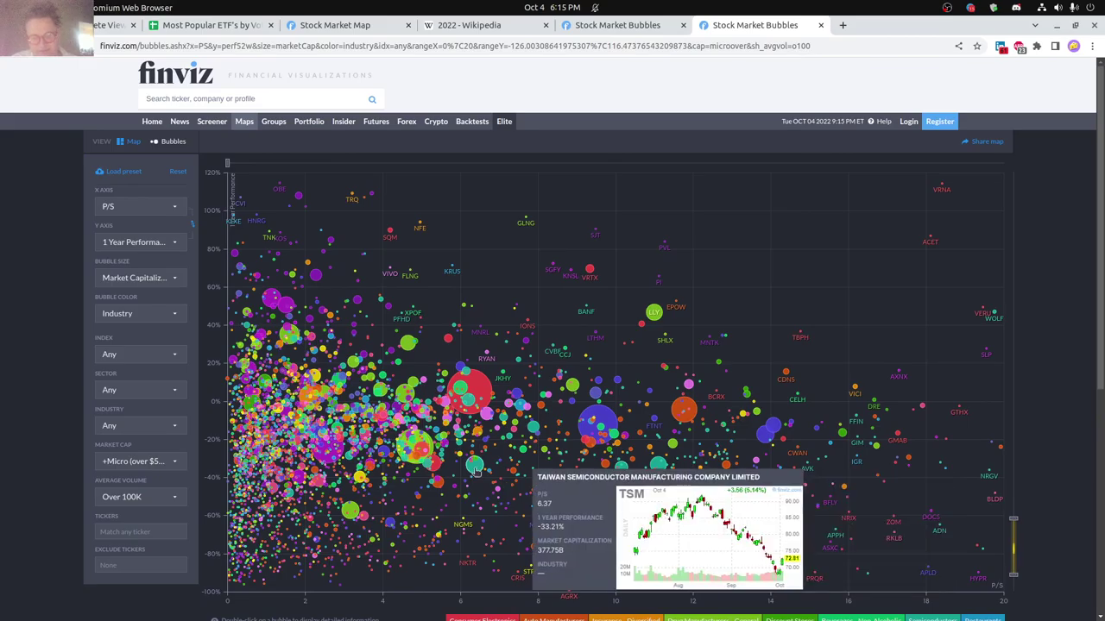
mouse_move(440, 489)
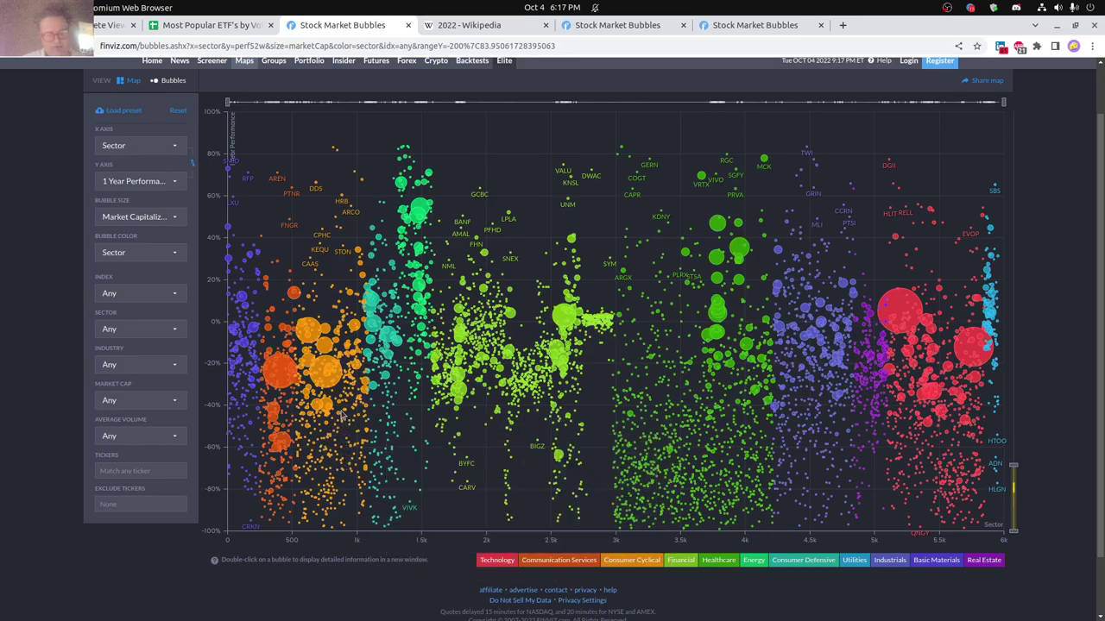
mouse_move(333, 382)
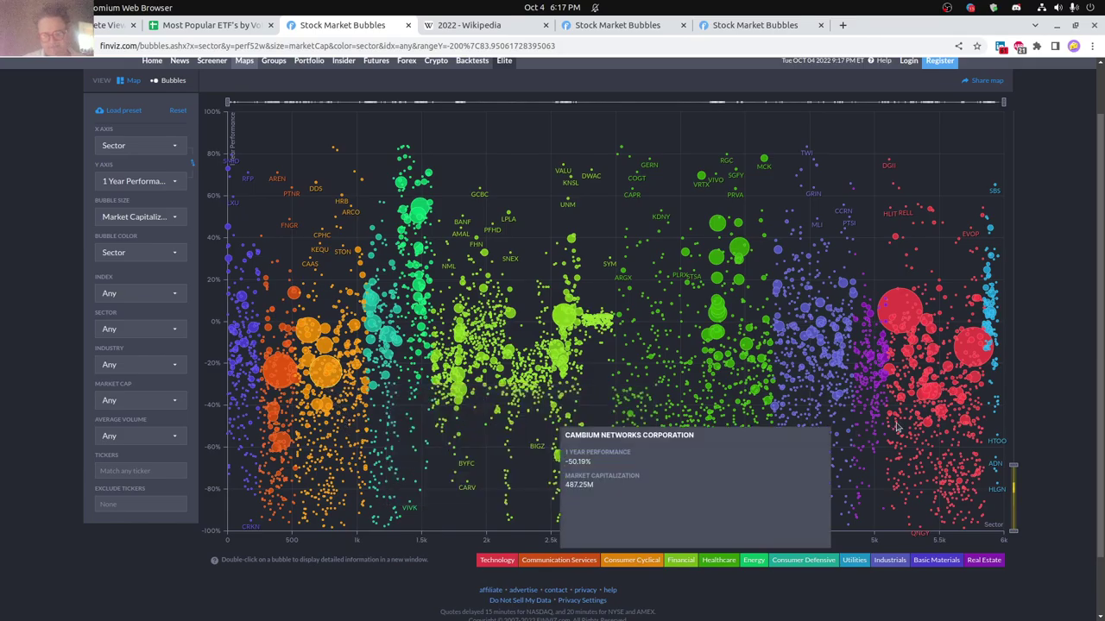
mouse_move(937, 396)
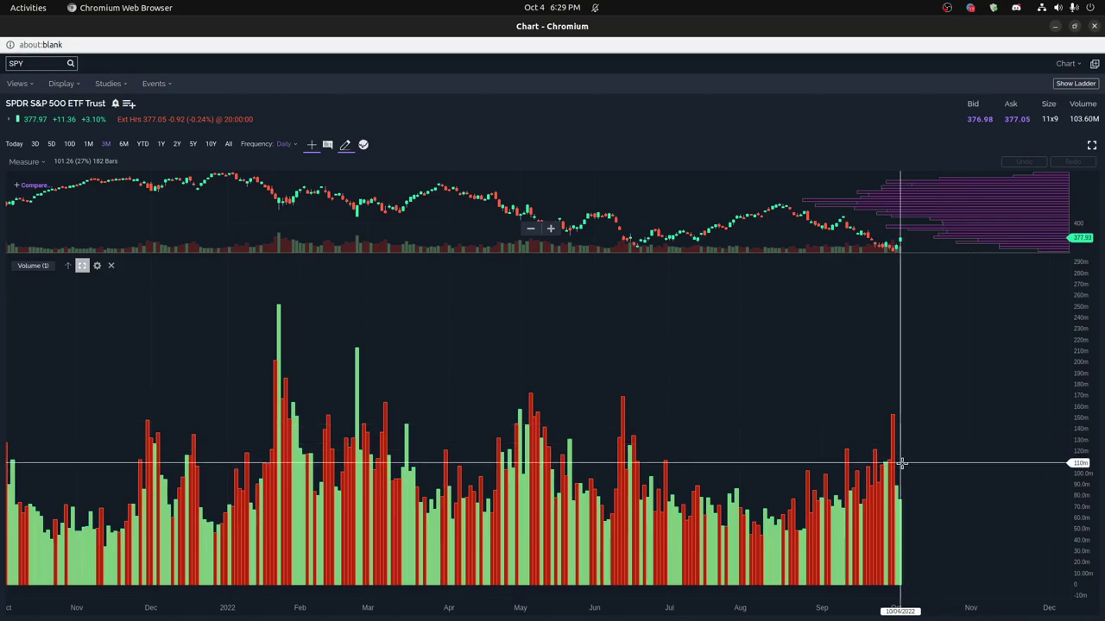
- Check SPY's latest daily volume bars and enlarge the MACD study on the 60-minute chart
drag(901, 462, 939, 423)
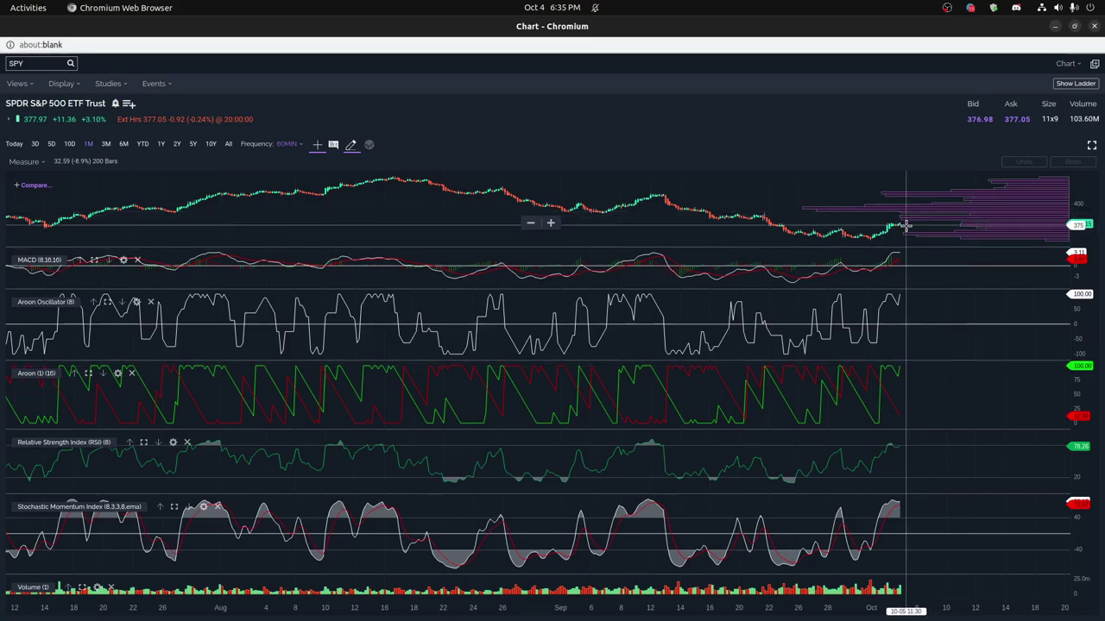
click(900, 223)
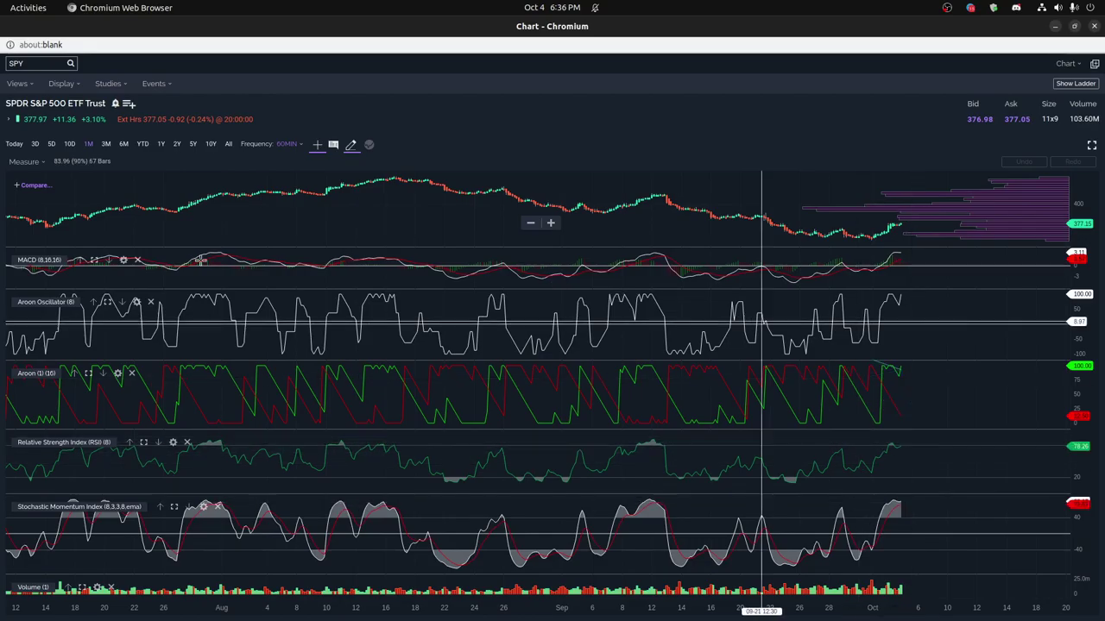
click(94, 260)
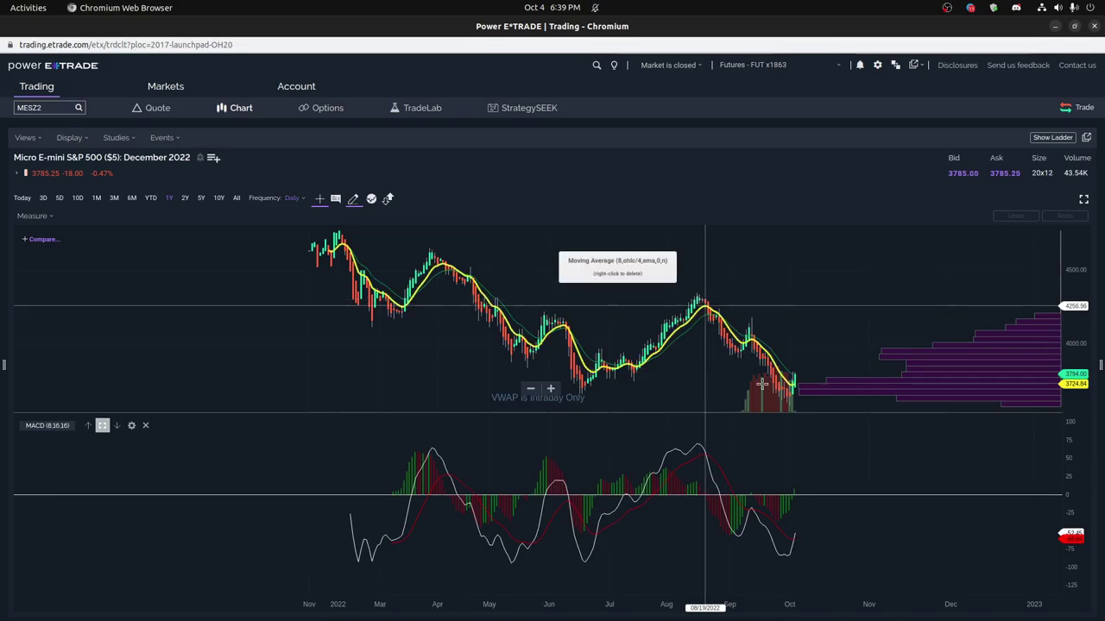
- Measure the MESZ2 daily MACD from its latest point to the level of its earlier peaks, extending the measurement forward in time
drag(794, 534, 820, 448)
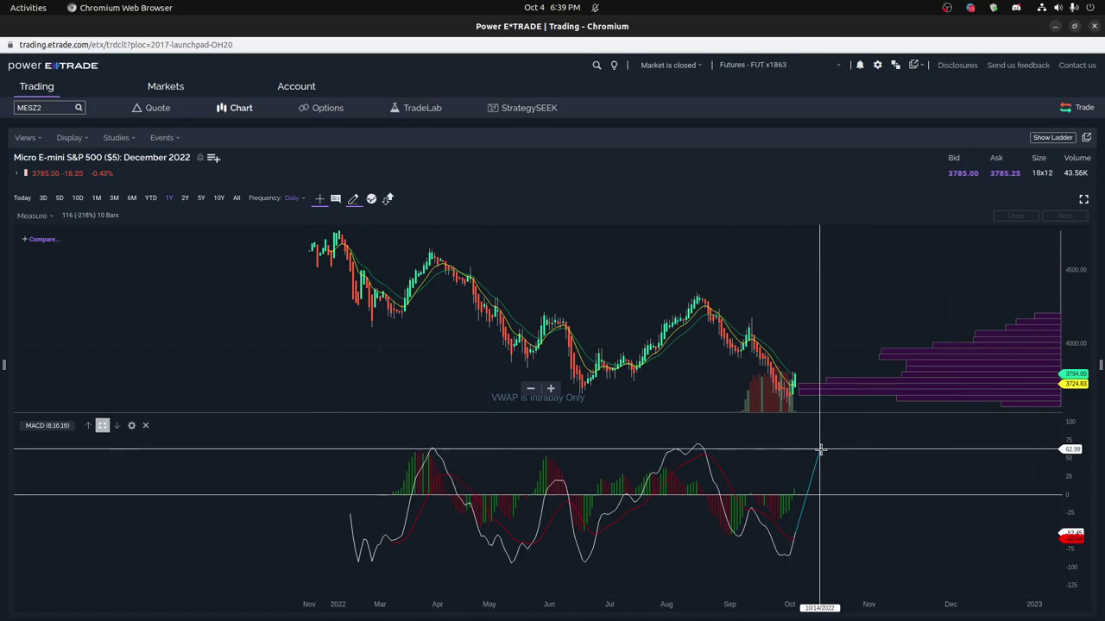
drag(820, 448, 1036, 447)
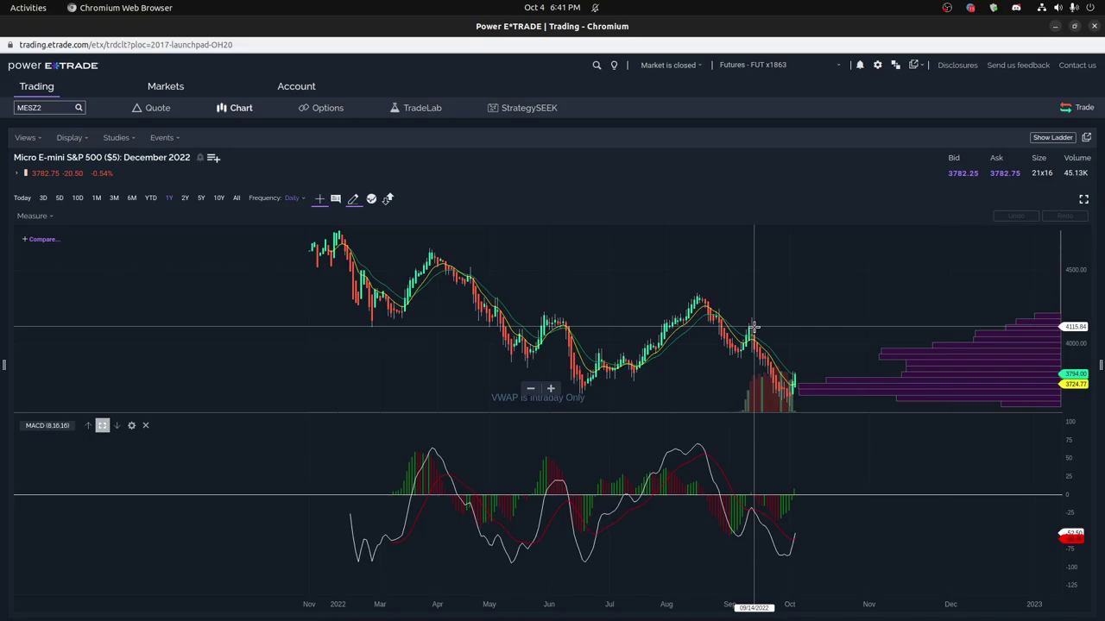
key(alt+Tab)
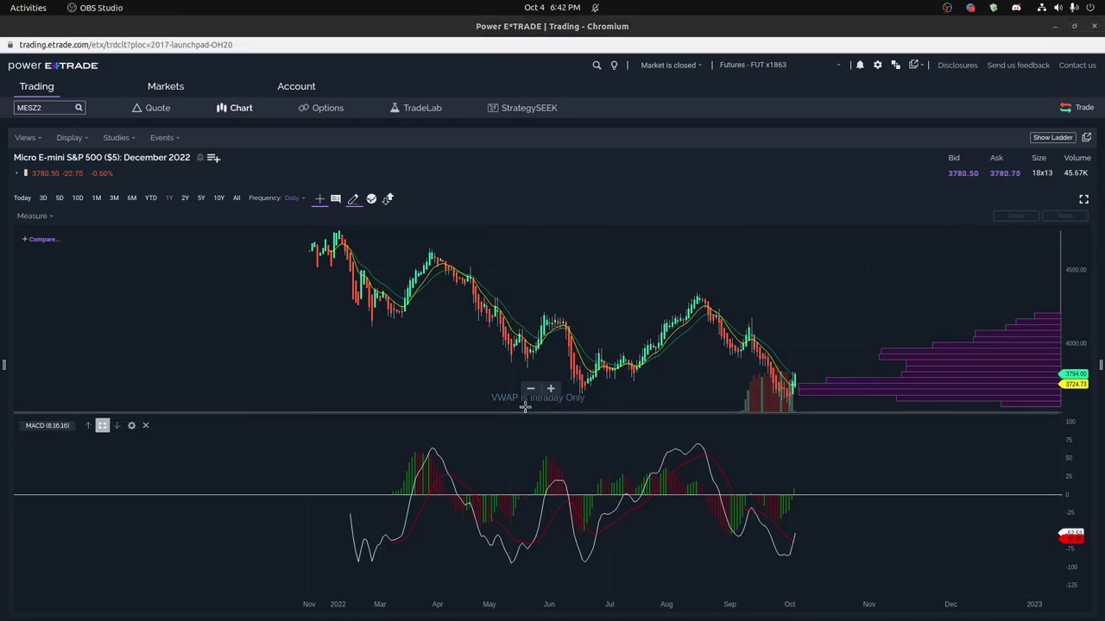
- Measure from the latest MACD point to its August 2022 peak level and compare it with the current MESZ2 price
scroll(654, 395, up, 2)
scroll(653, 394, up, 2)
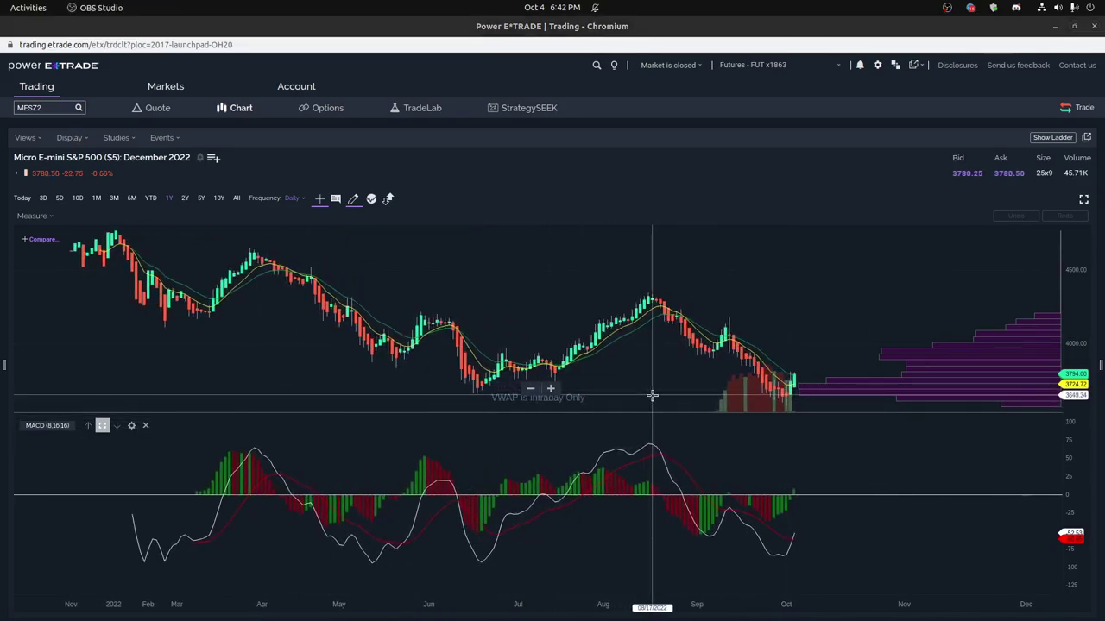
click(654, 394)
drag(653, 394, 703, 390)
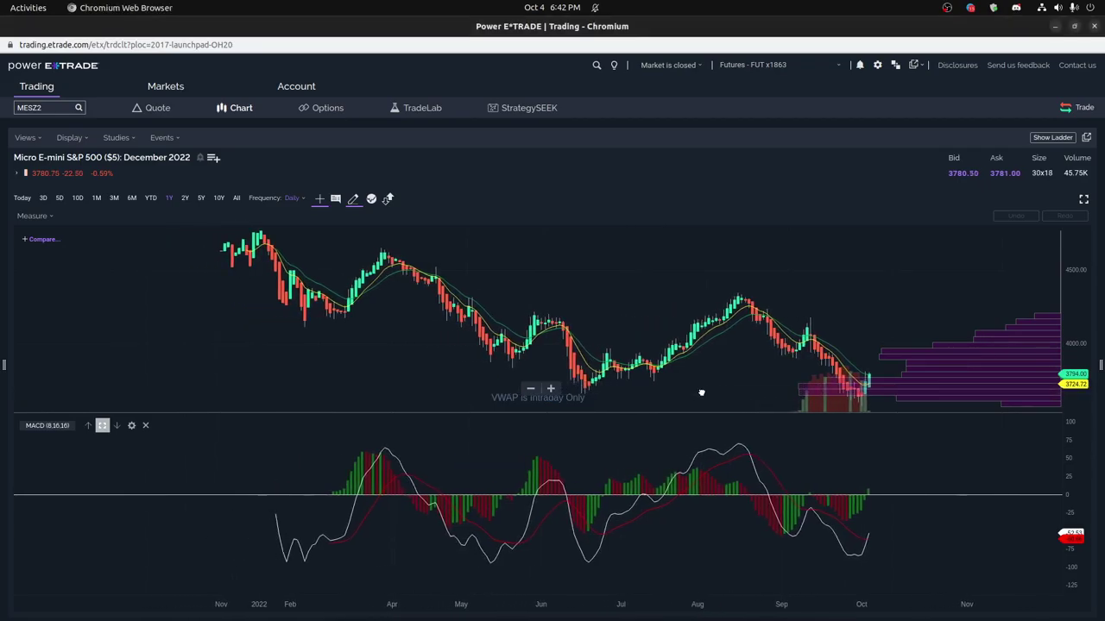
scroll(707, 417, down, 3)
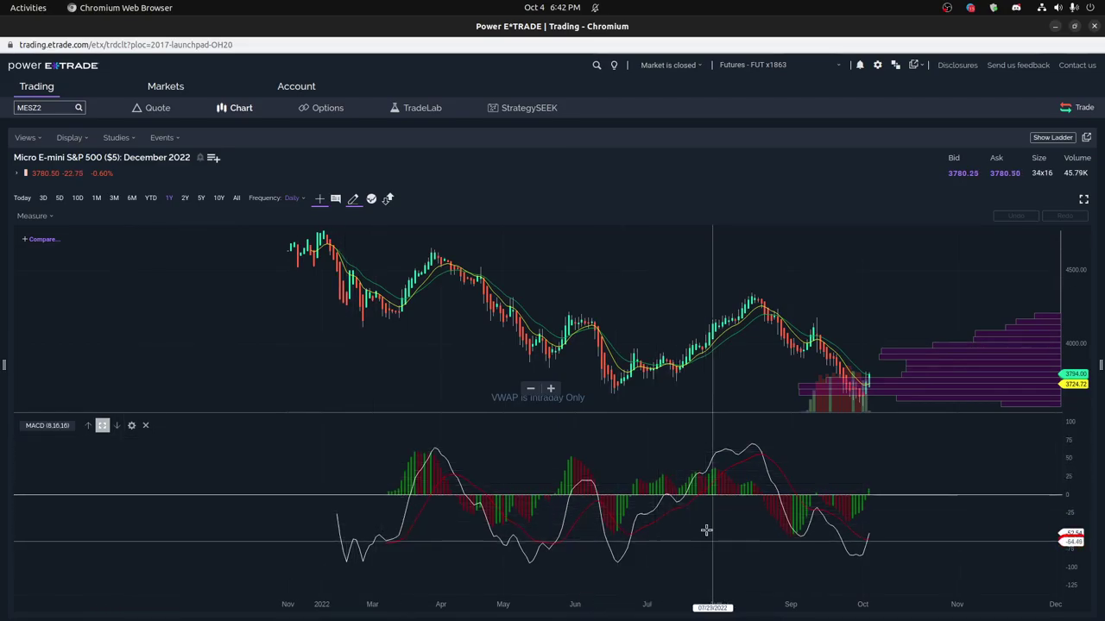
mouse_move(4, 483)
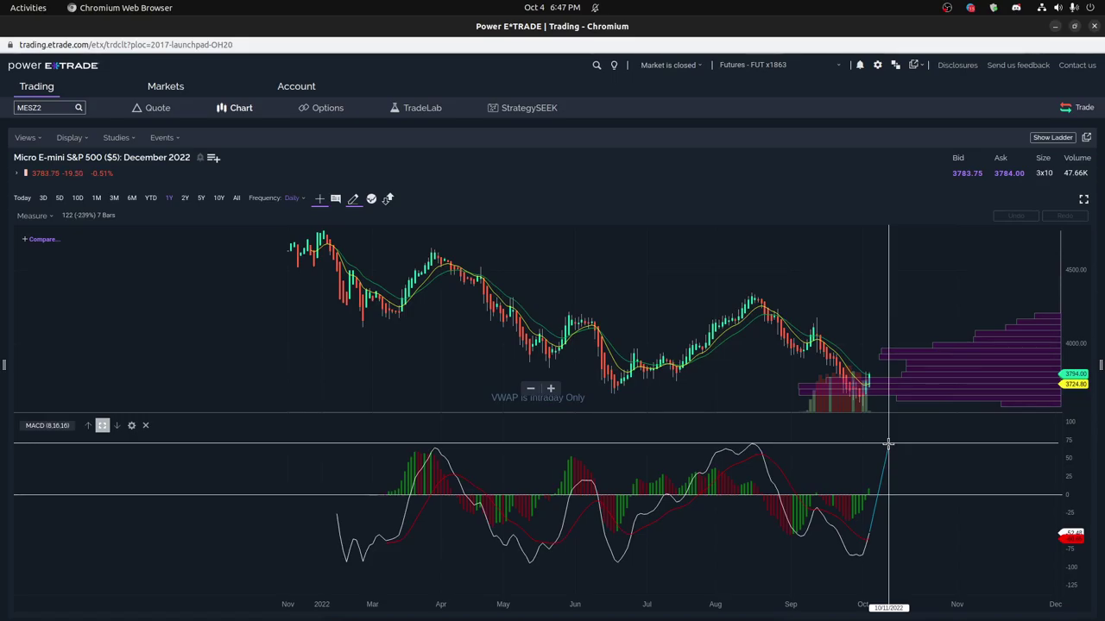
drag(888, 445, 869, 386)
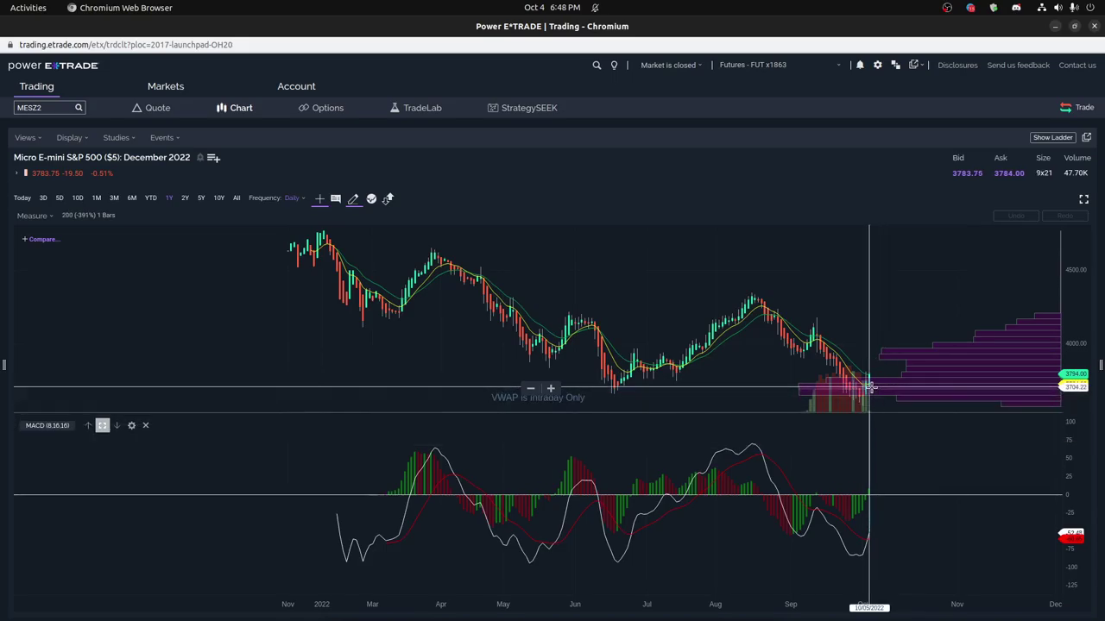
drag(880, 444, 879, 541)
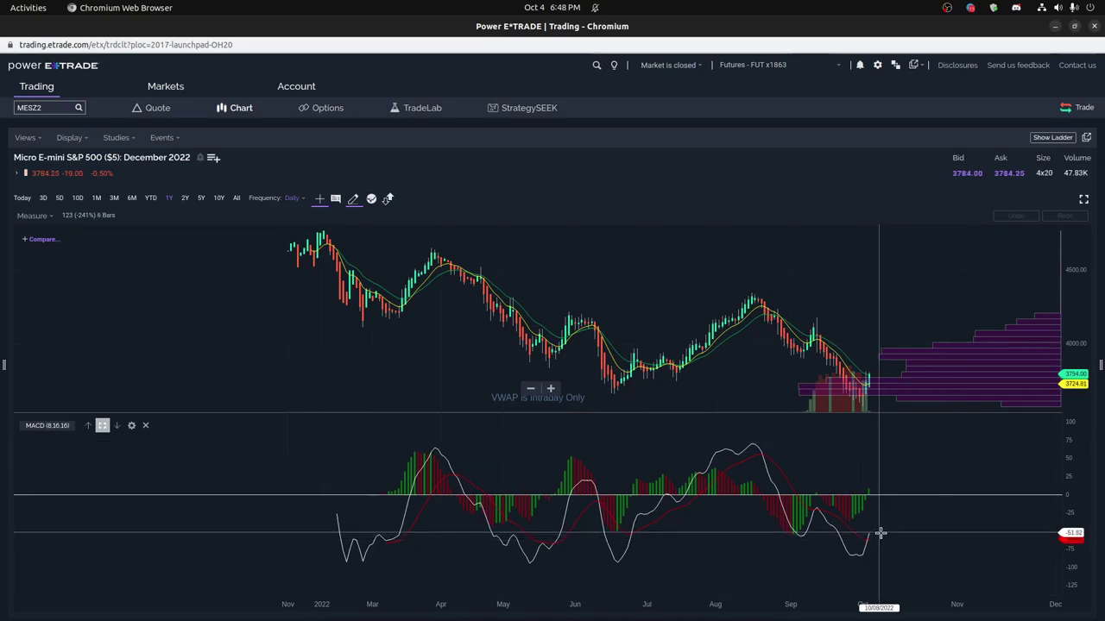